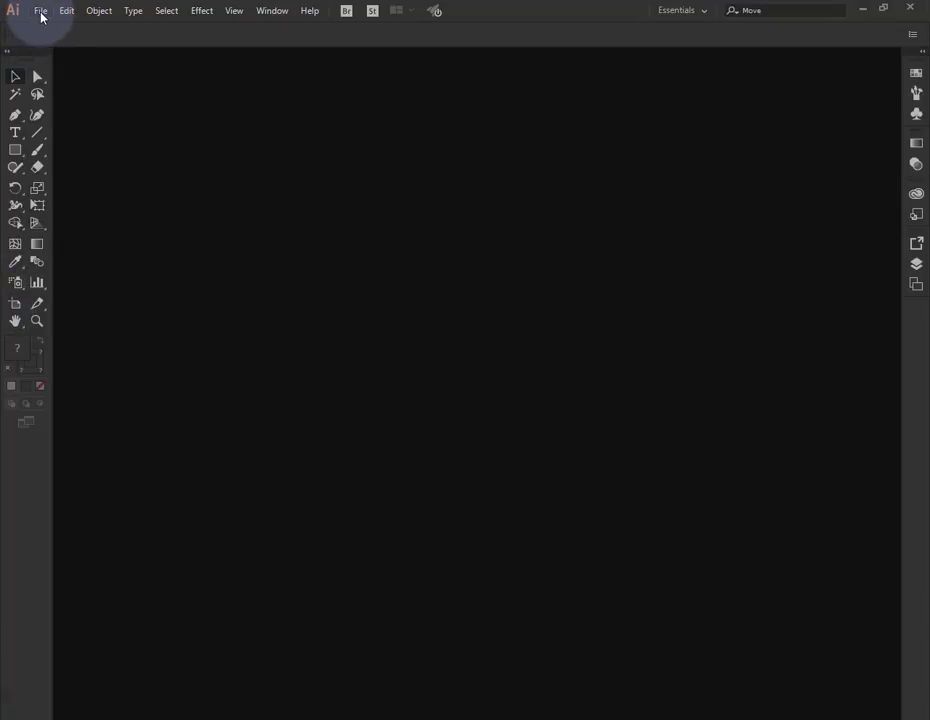
Try the Ctrl+N and Ctrl+Alt+N new-document shortcuts, then bring up the File menu.
{"action": "key", "text": "ctrl+n"}
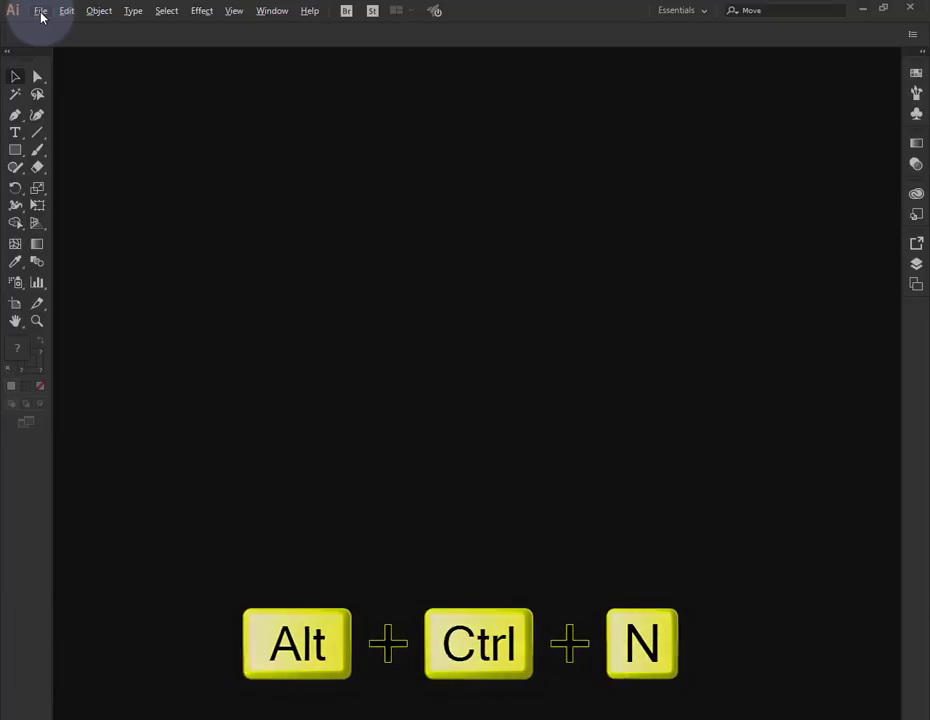
{"action": "key", "text": "ctrl+alt+n"}
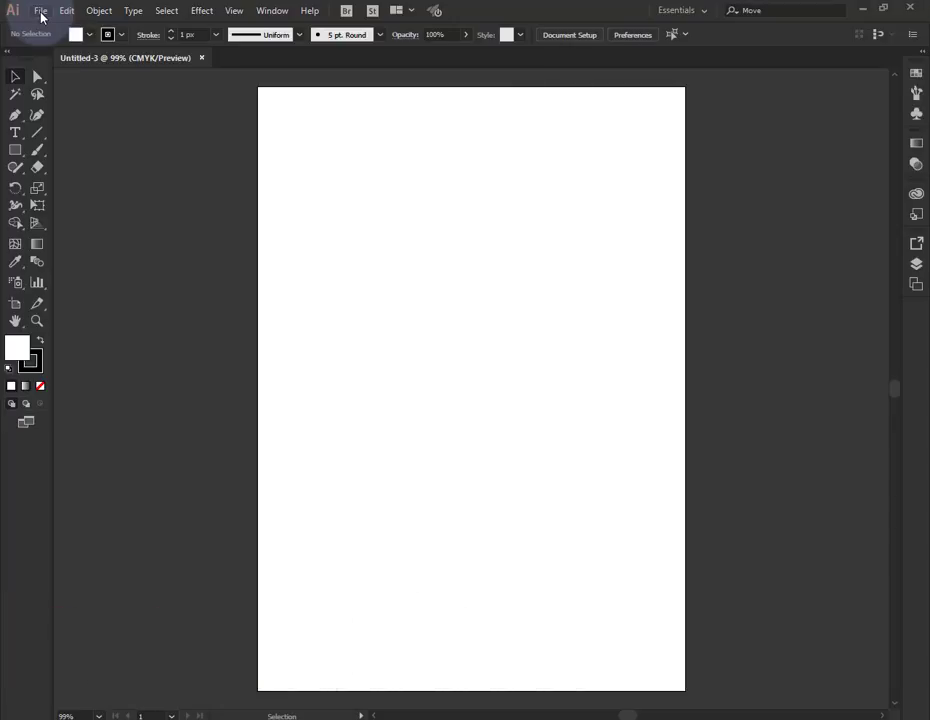
{"action": "left_click", "coordinate": [41, 11]}
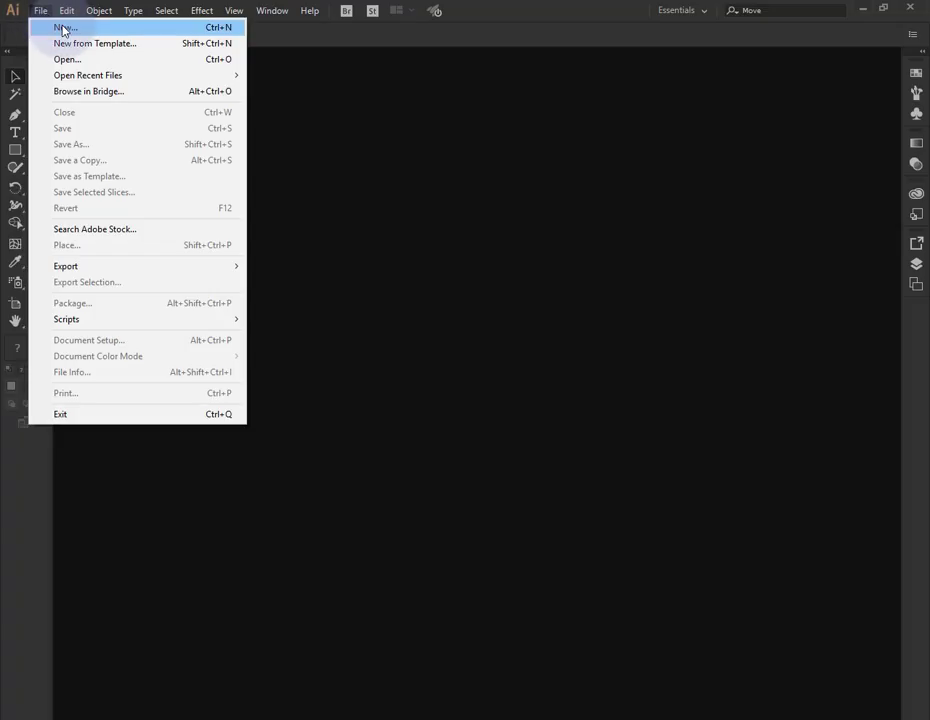
Create a new A4 portrait document named 'Interface'.
{"action": "left_click", "coordinate": [62, 28]}
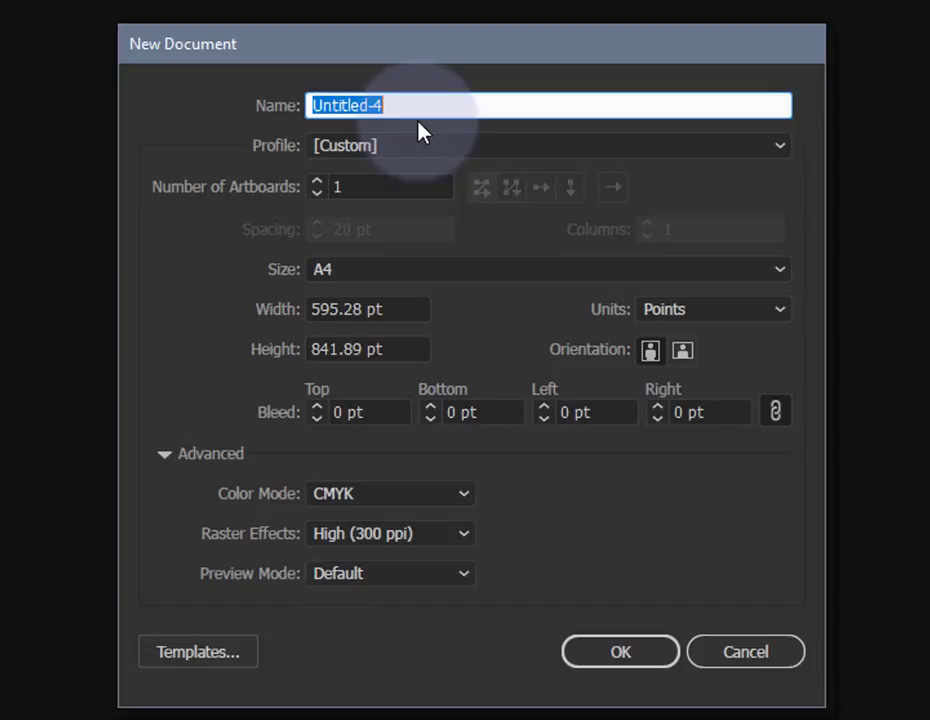
{"action": "type", "text": "Inter"}
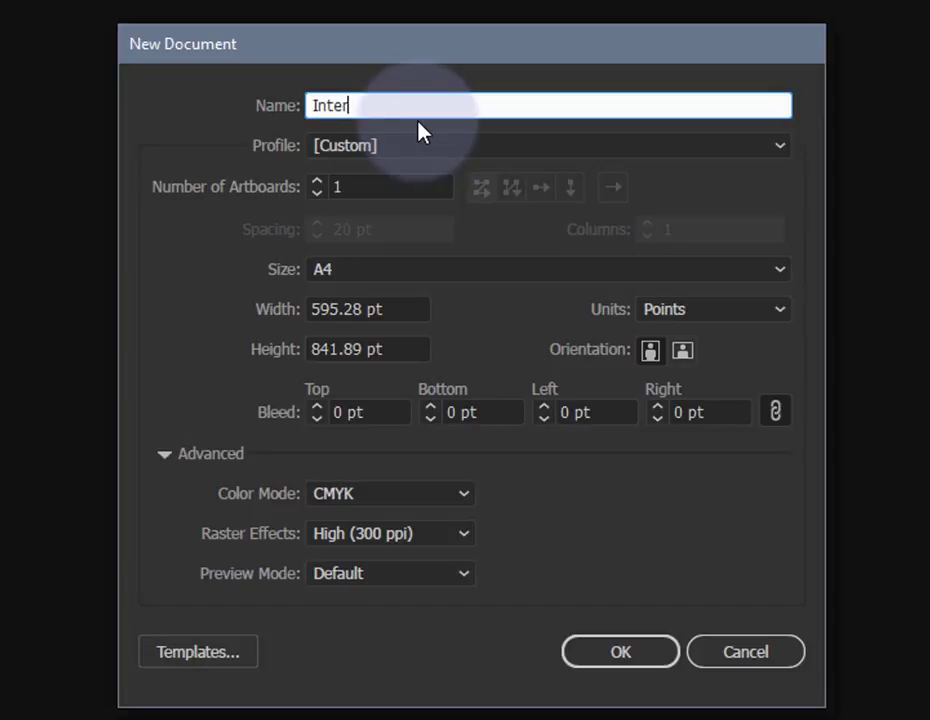
{"action": "type", "text": "f"}
{"action": "type", "text": "ace"}
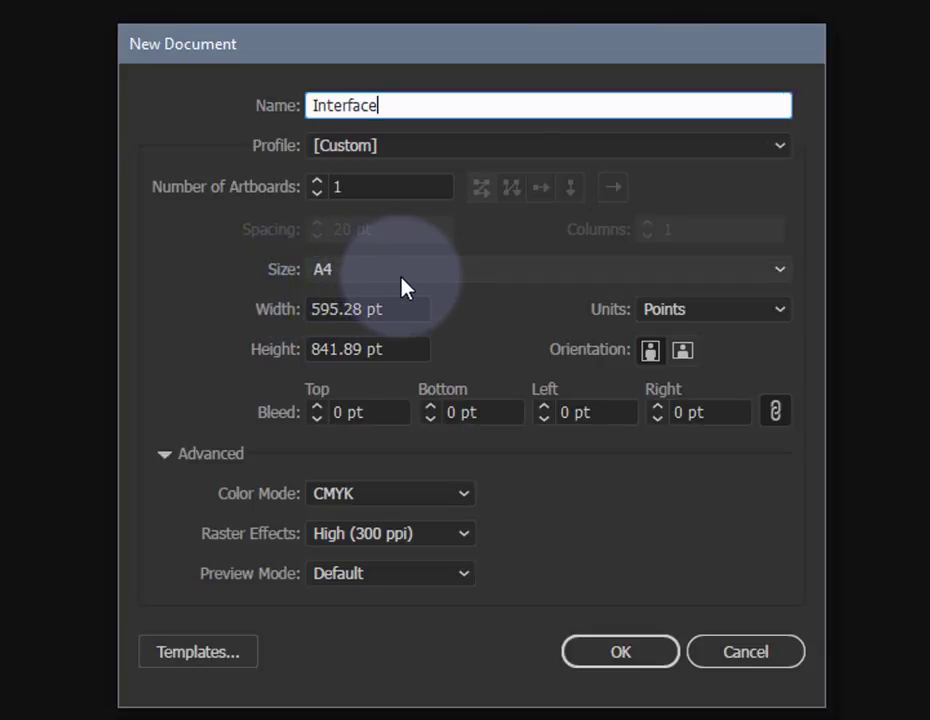
{"action": "left_click", "coordinate": [652, 352]}
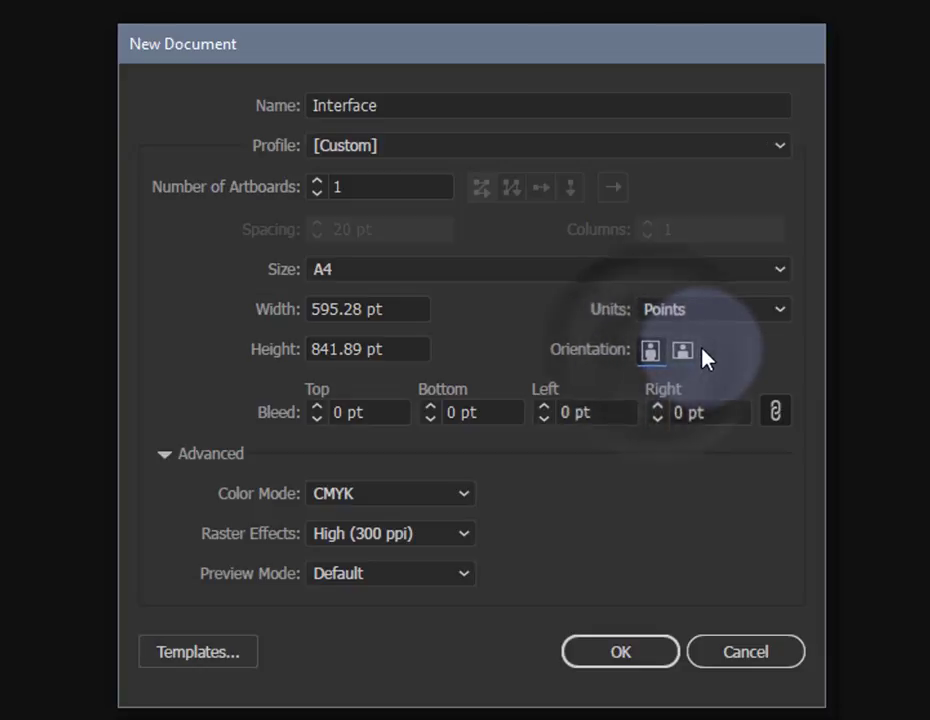
{"action": "left_click", "coordinate": [652, 355]}
{"action": "left_click", "coordinate": [622, 653]}
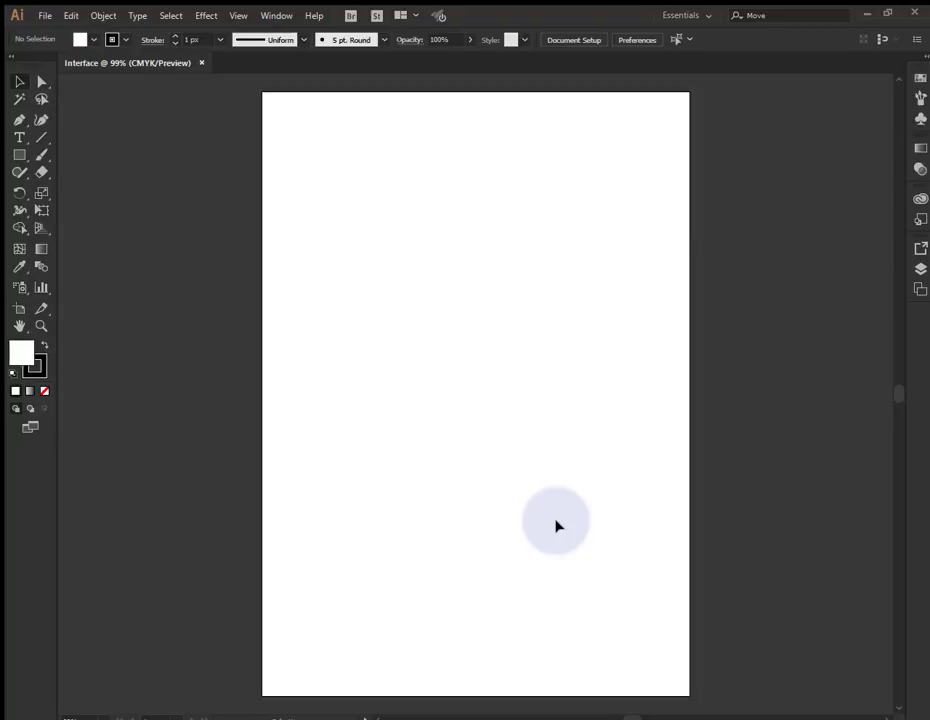
Open the Edit menu to reach the Preferences categories.
{"action": "left_click", "coordinate": [46, 16]}
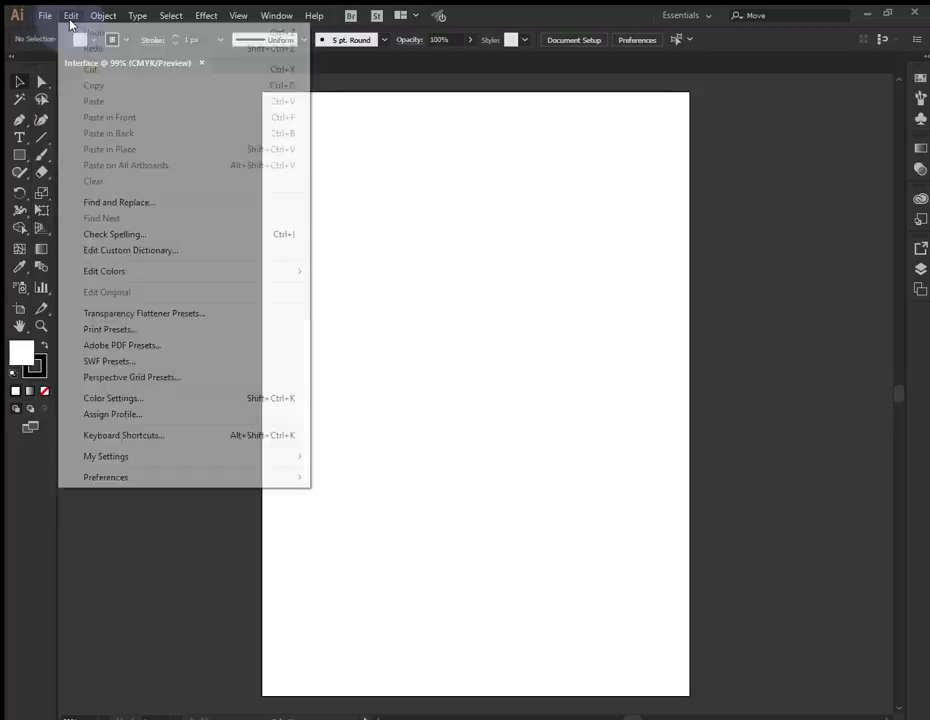
{"action": "mouse_move", "coordinate": [71, 16]}
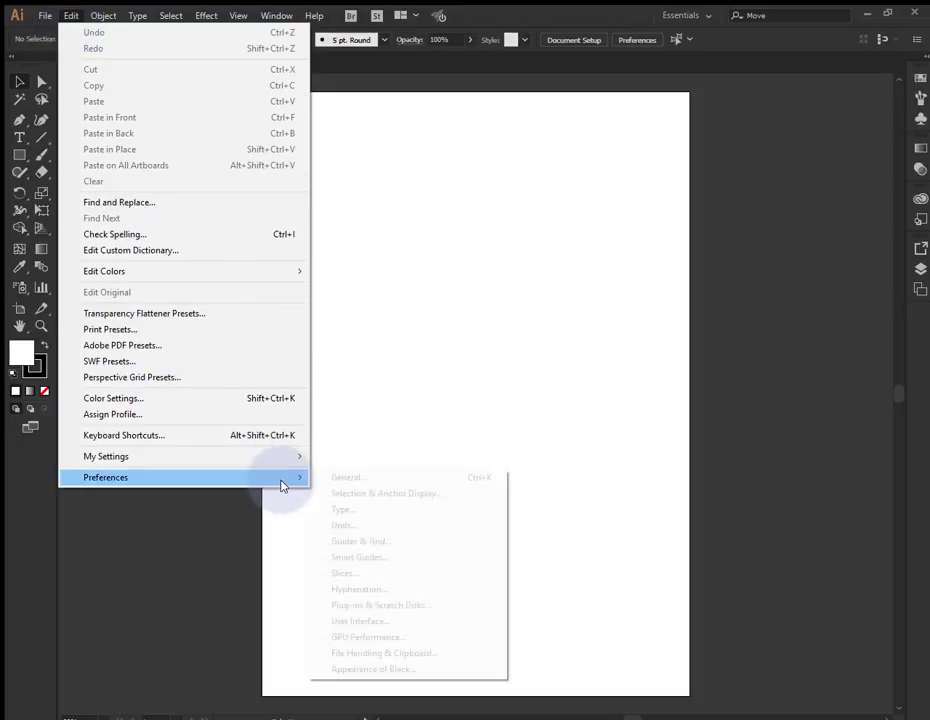
{"action": "mouse_move", "coordinate": [150, 477]}
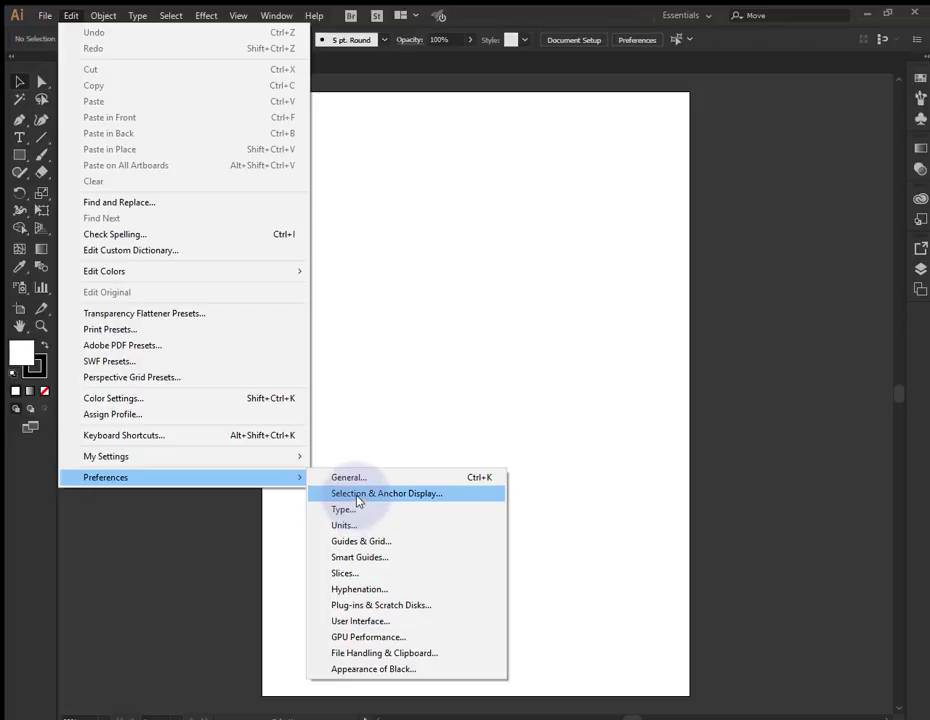
In User Interface preferences, try lighter brightness levels up to the lightest, with a white canvas.
{"action": "left_click", "coordinate": [388, 622]}
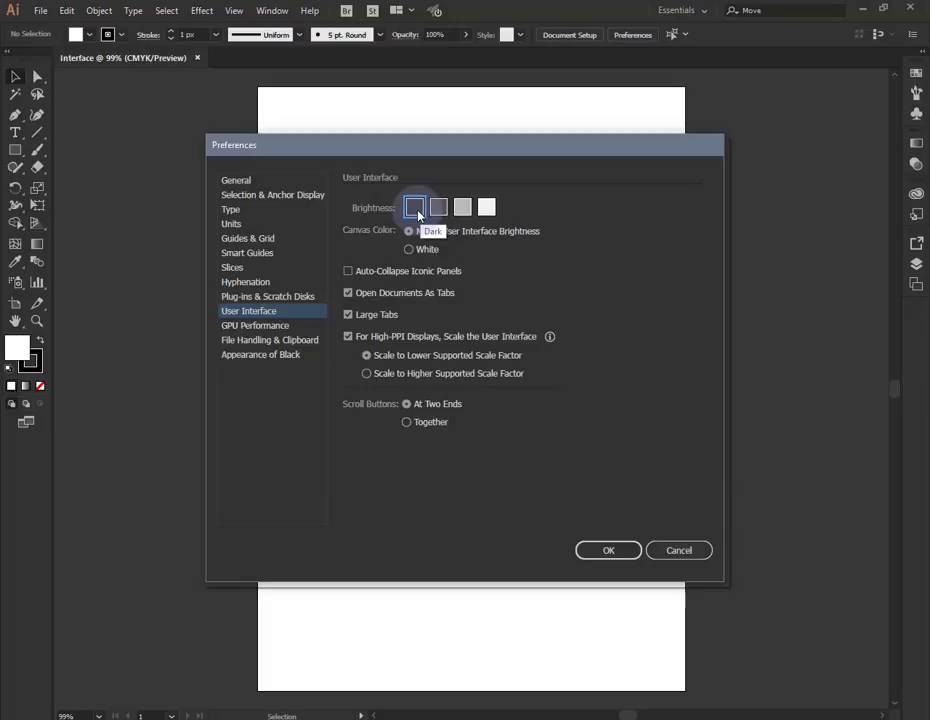
{"action": "left_click", "coordinate": [439, 208]}
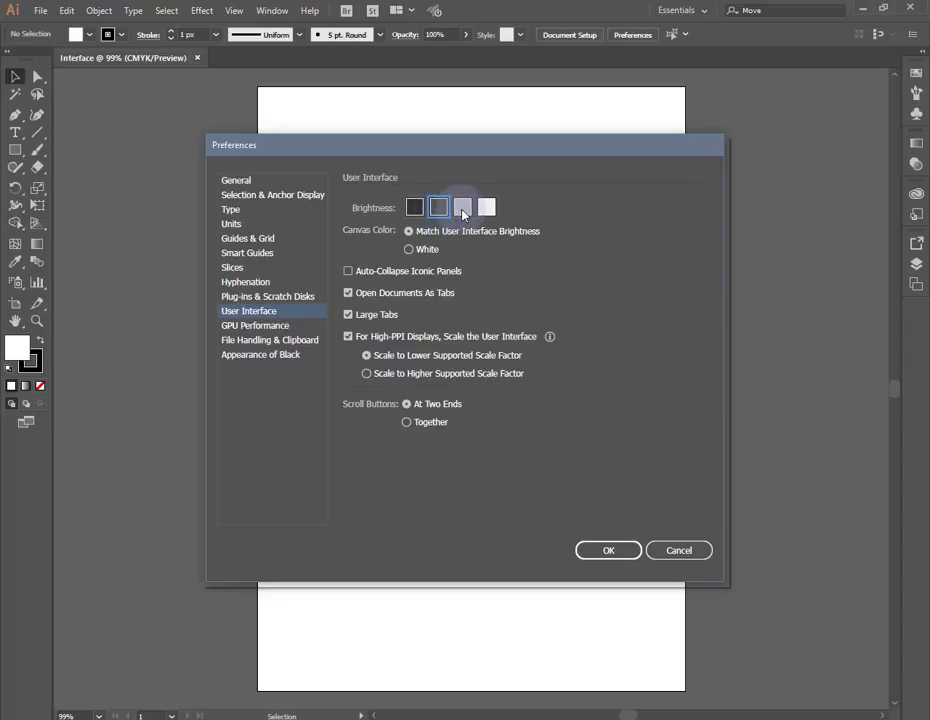
{"action": "left_click", "coordinate": [462, 209]}
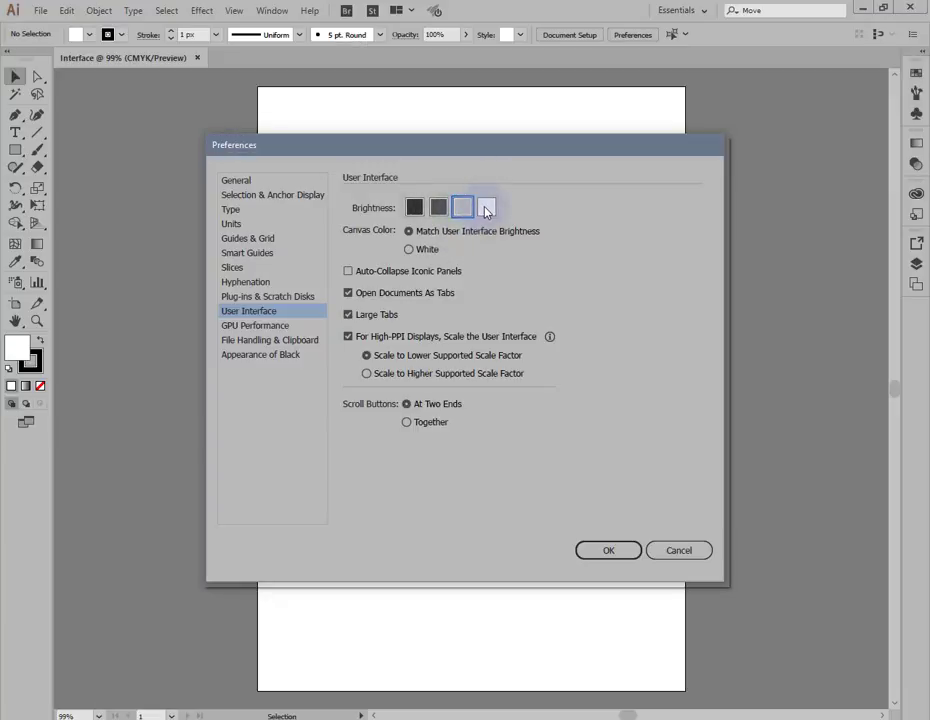
{"action": "left_click", "coordinate": [486, 209]}
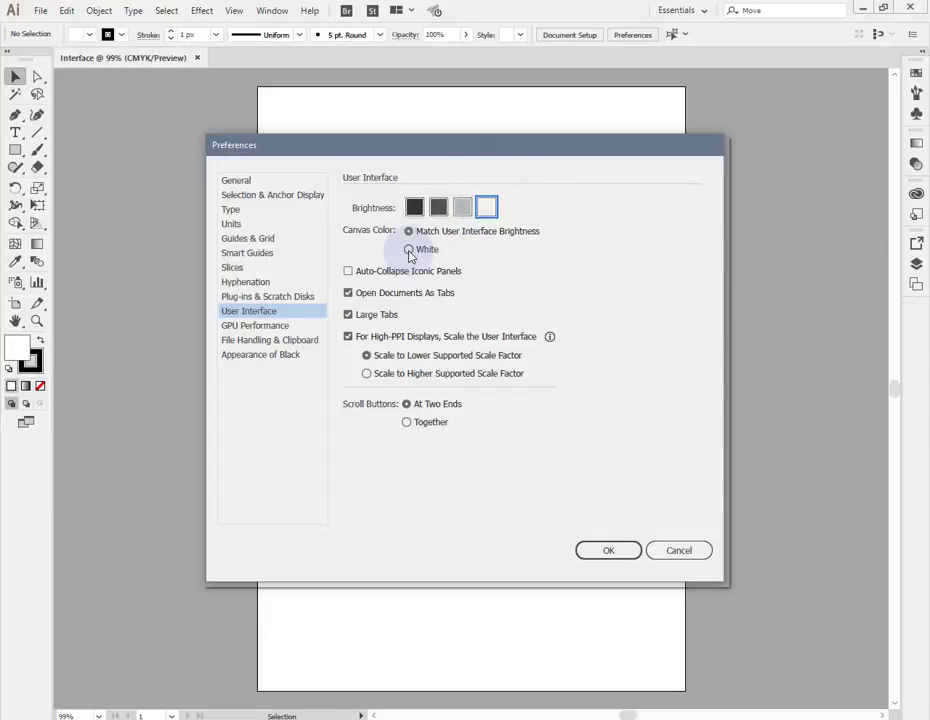
{"action": "left_click", "coordinate": [409, 250]}
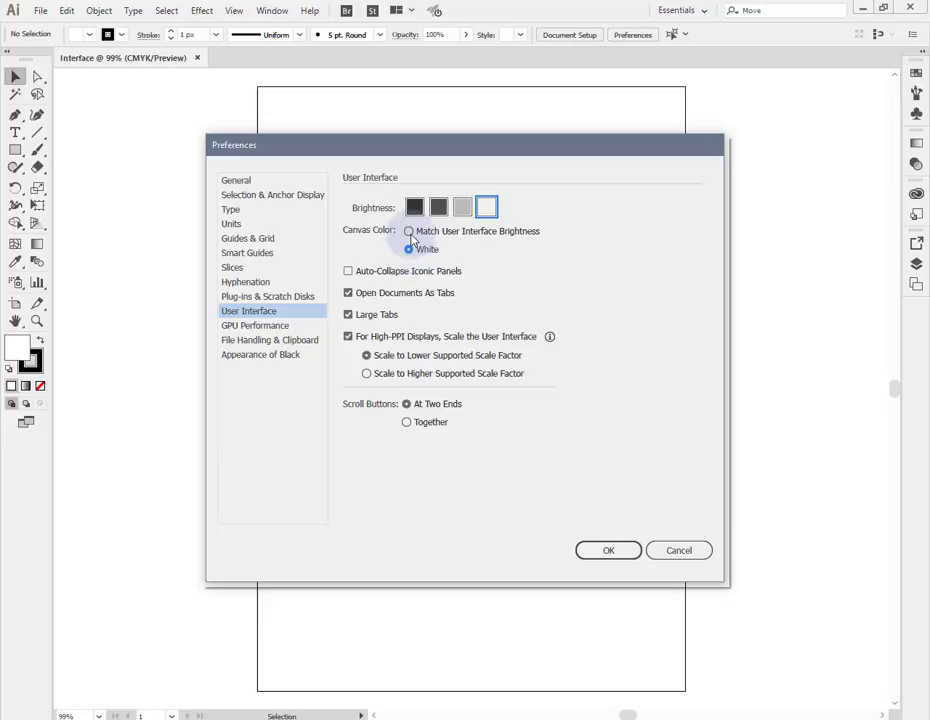
Set the darkest brightness with canvas matching the interface brightness, and accept.
{"action": "left_click", "coordinate": [409, 231]}
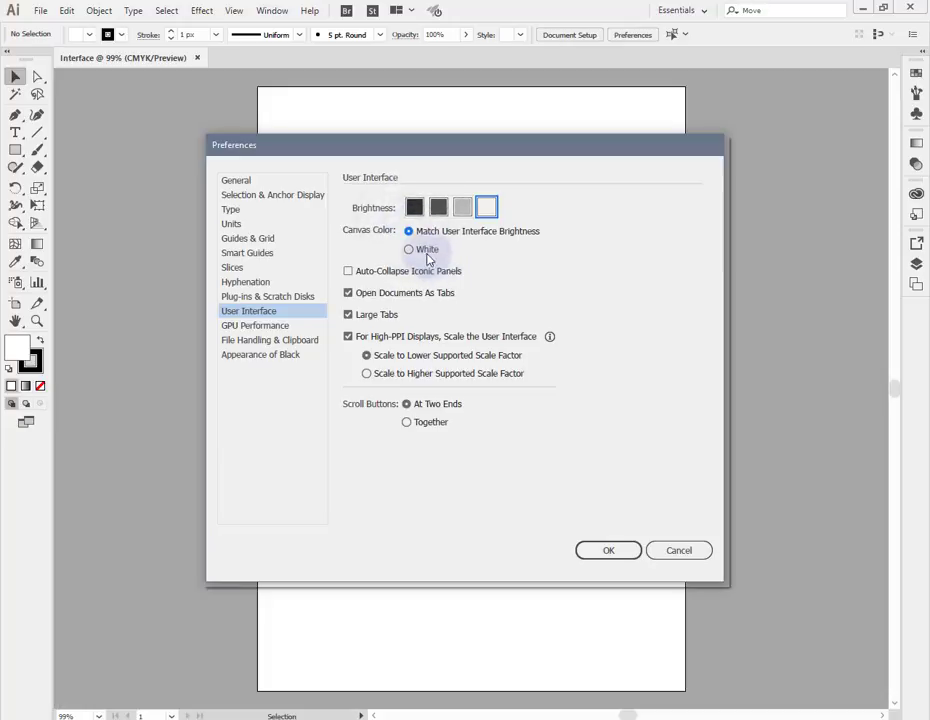
{"action": "left_click", "coordinate": [439, 207]}
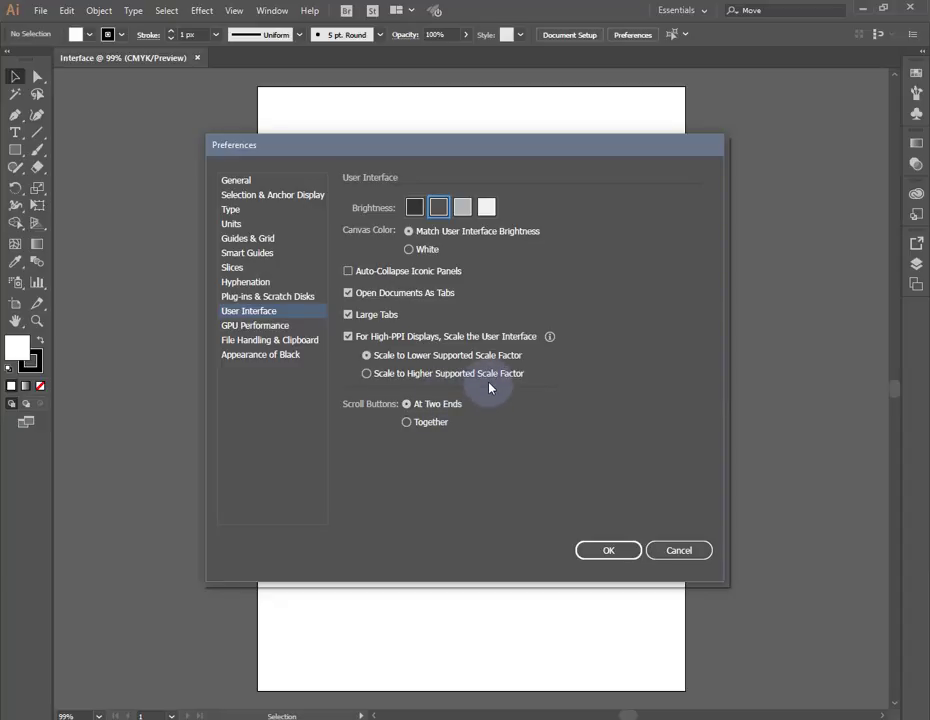
{"action": "left_click", "coordinate": [415, 208]}
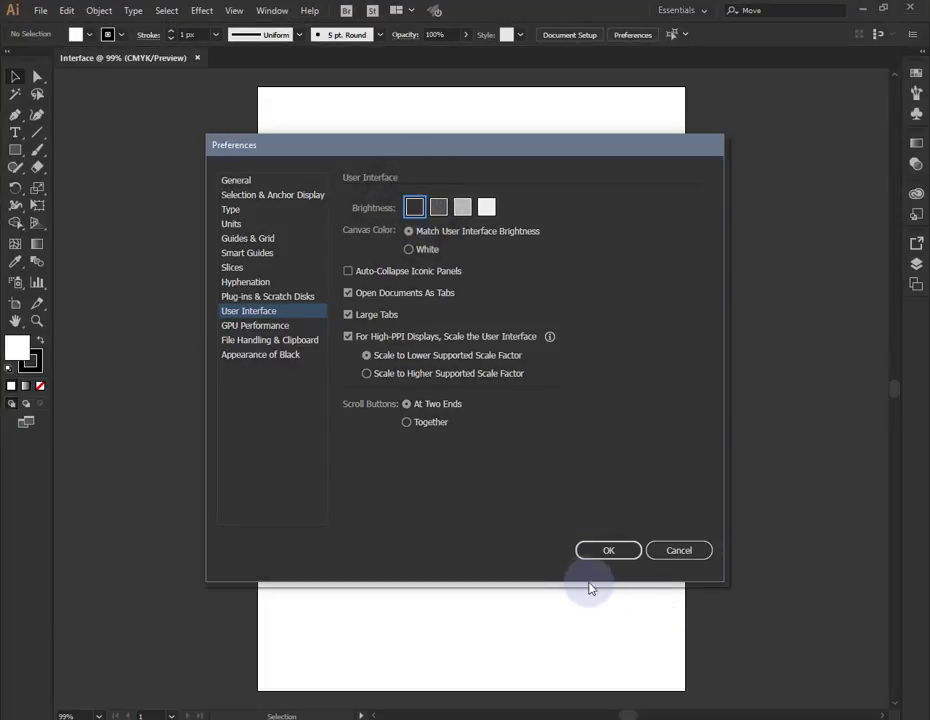
{"action": "left_click", "coordinate": [612, 551]}
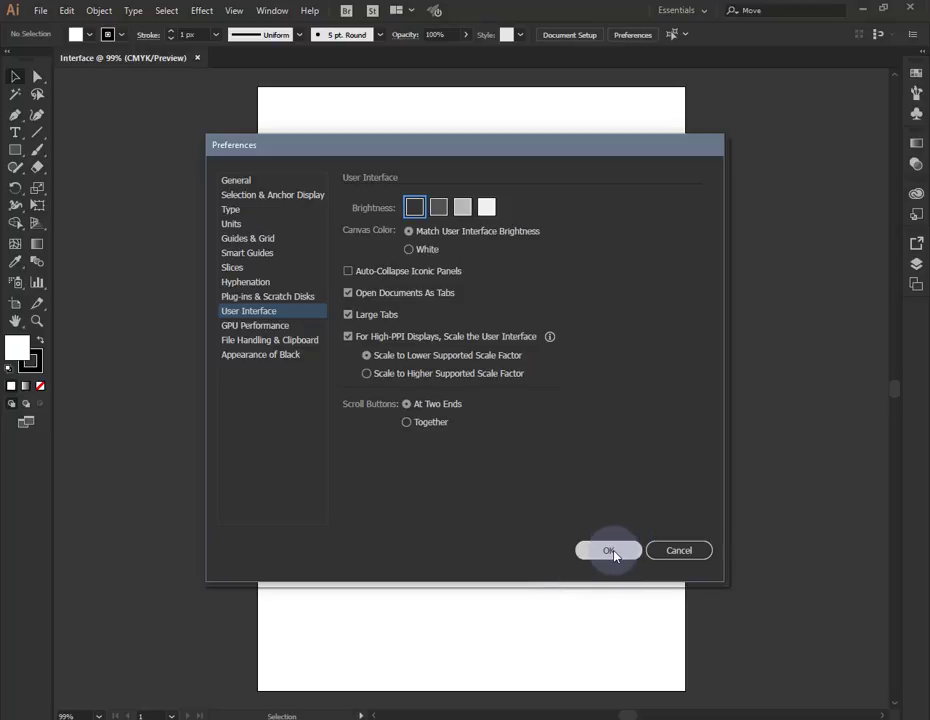
Close Preferences and expand the Swatches, Symbols, Transparency and Graphic Styles panels to full size.
{"action": "left_click", "coordinate": [612, 551]}
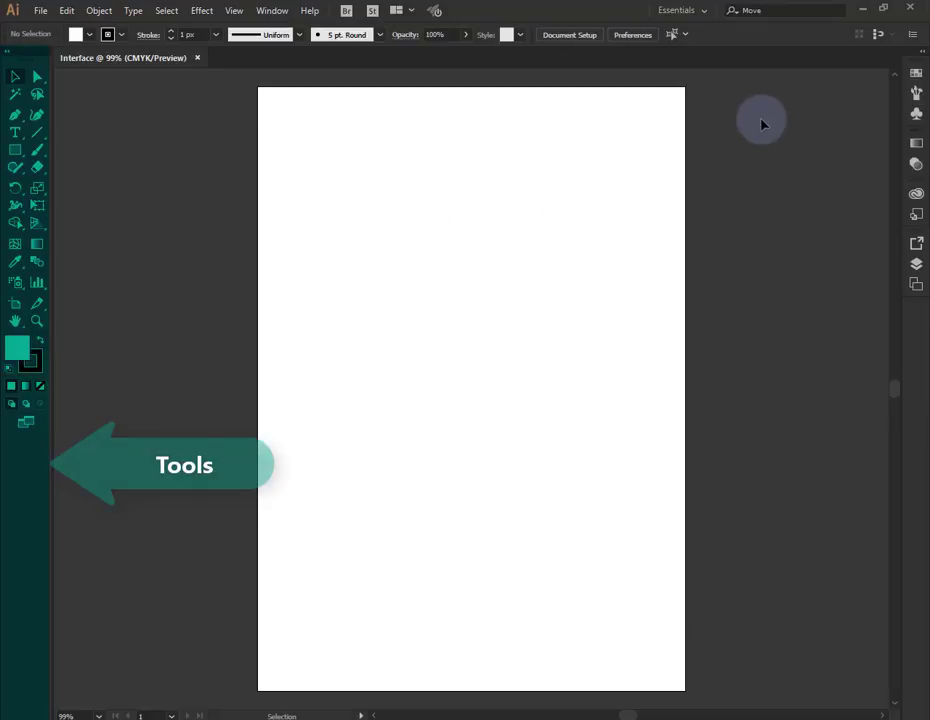
{"action": "left_click", "coordinate": [924, 52]}
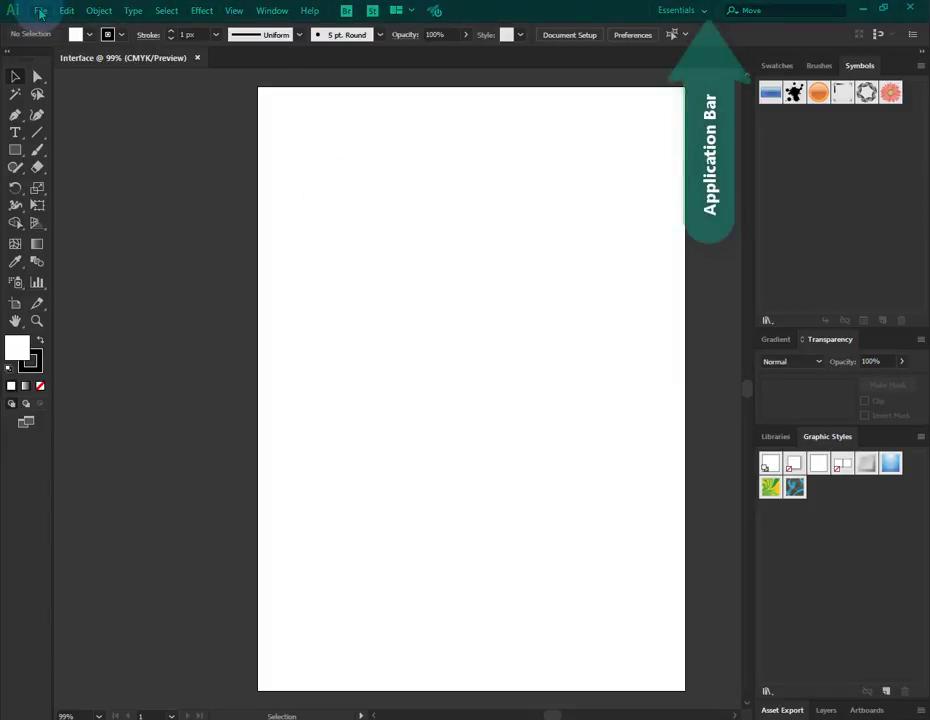
{"action": "left_click", "coordinate": [98, 12]}
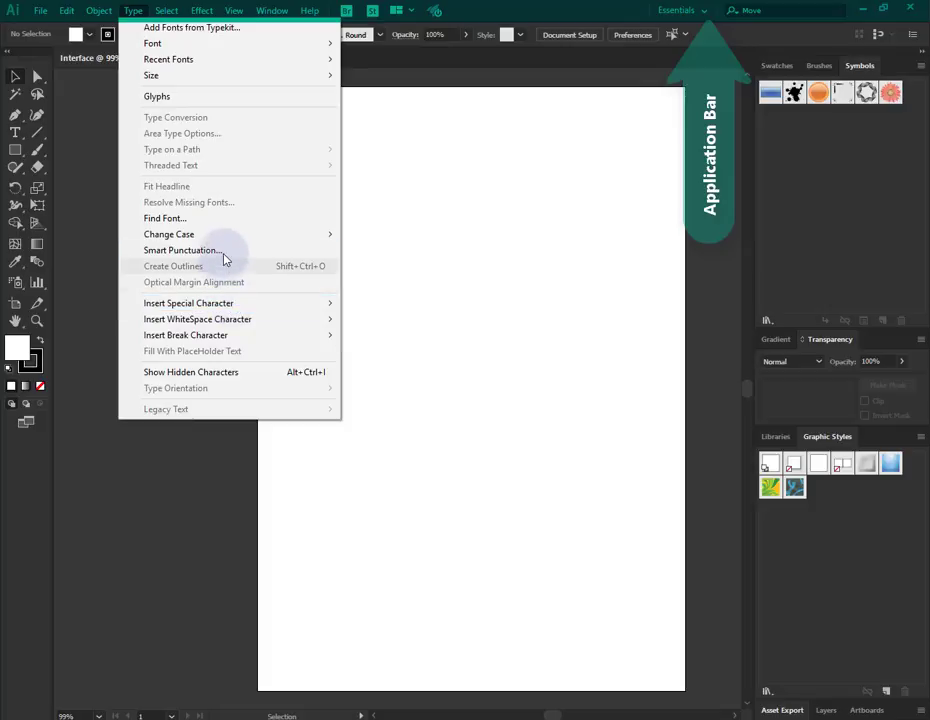
{"action": "mouse_move", "coordinate": [169, 234]}
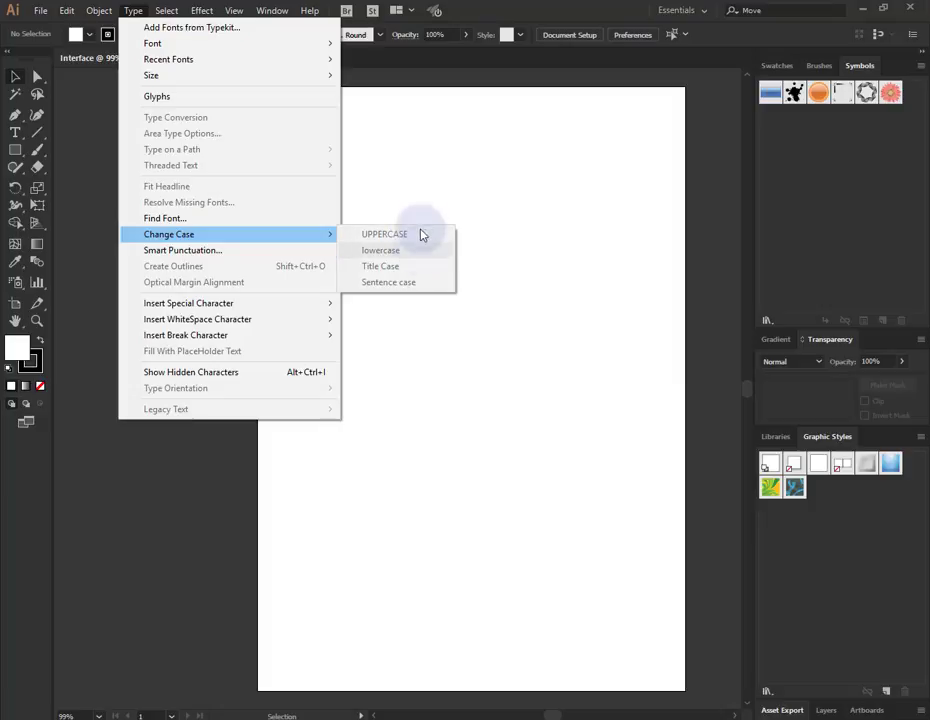
{"action": "left_click", "coordinate": [421, 77]}
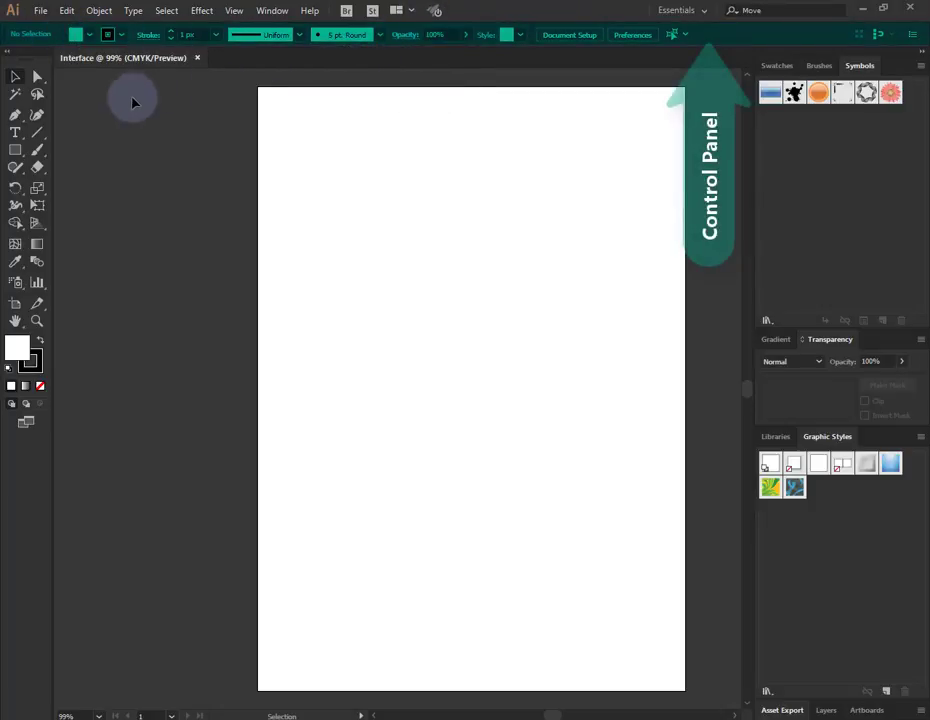
{"action": "left_click", "coordinate": [17, 152]}
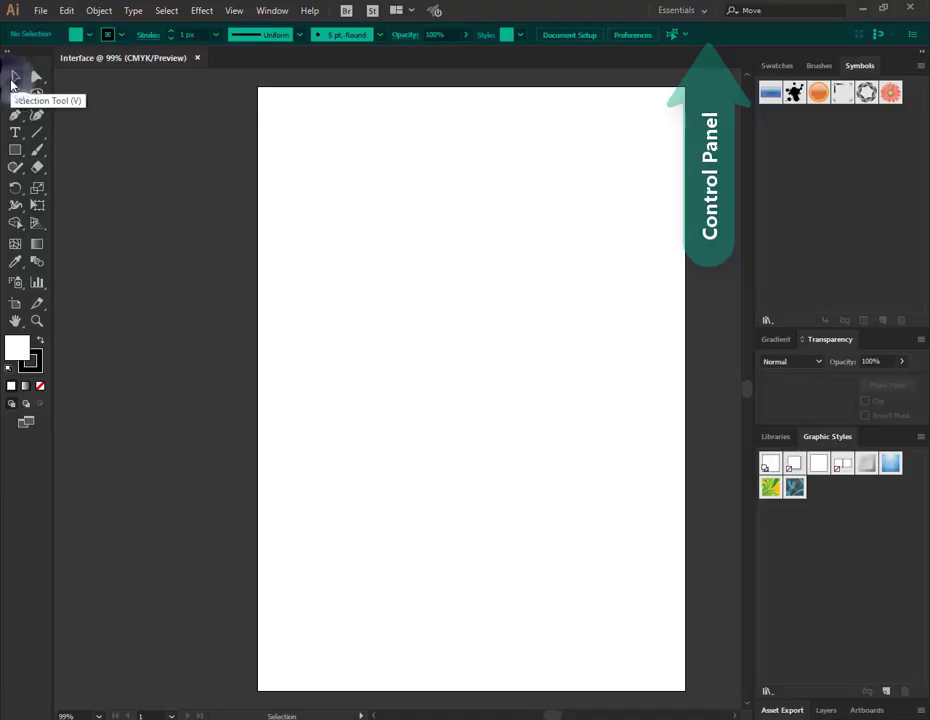
{"action": "left_click", "coordinate": [14, 77]}
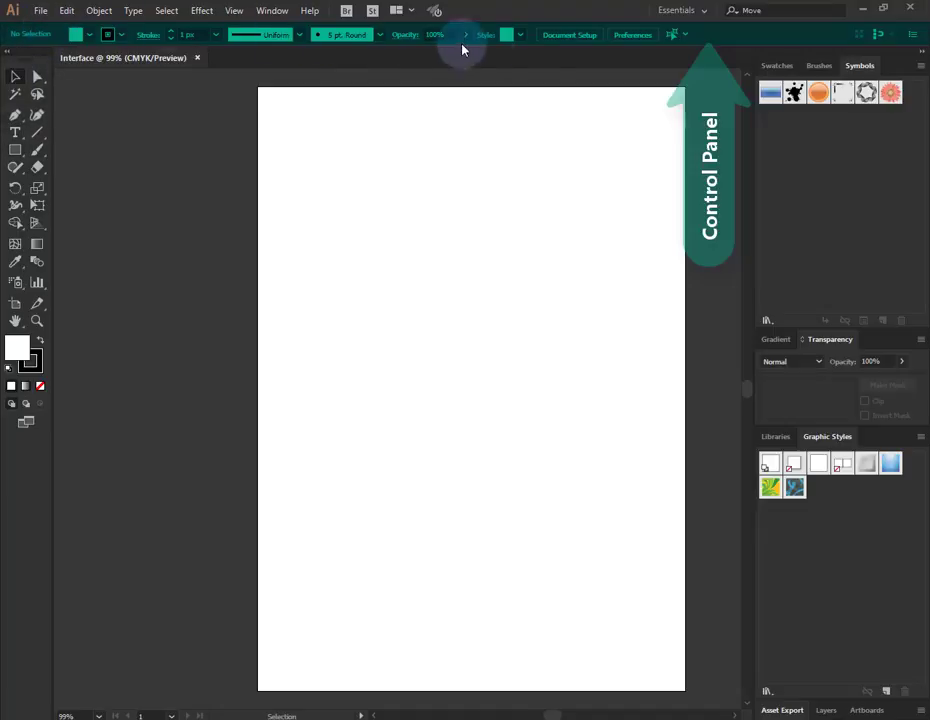